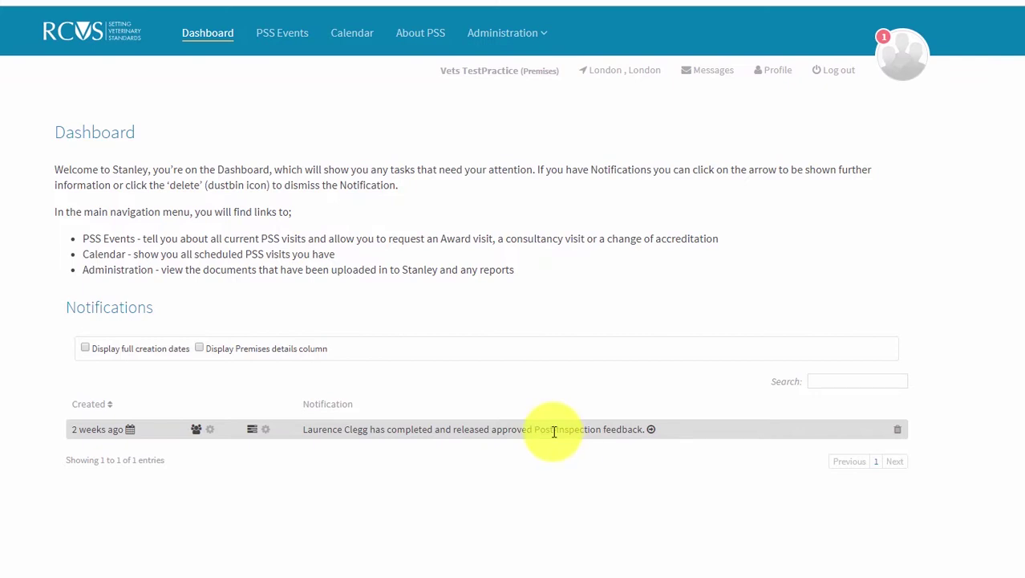
# - Open the Routine event from the notification and download PSS Review Report.pdf from its Assessment Report
pyautogui.click(652, 431)
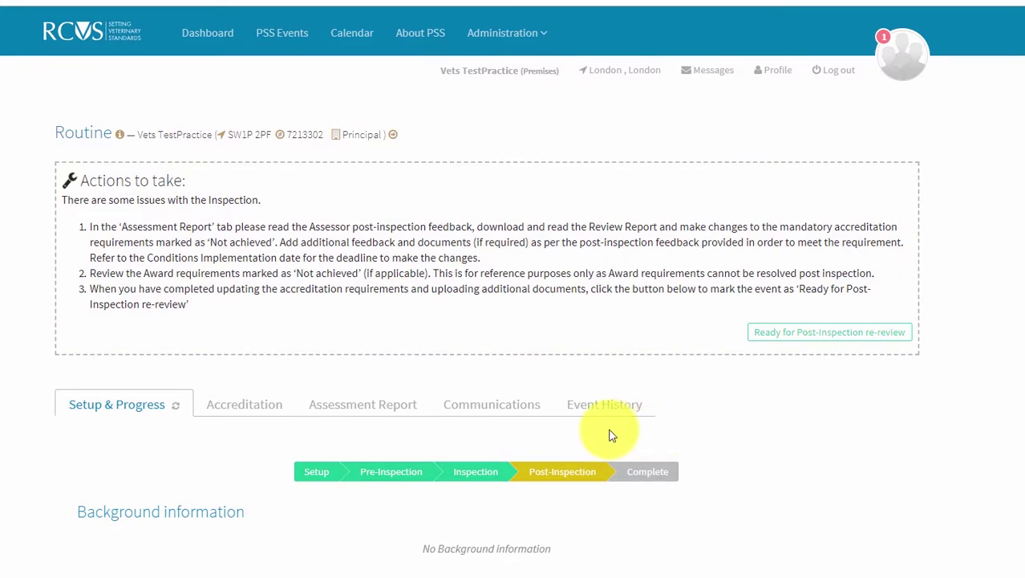
pyautogui.click(371, 418)
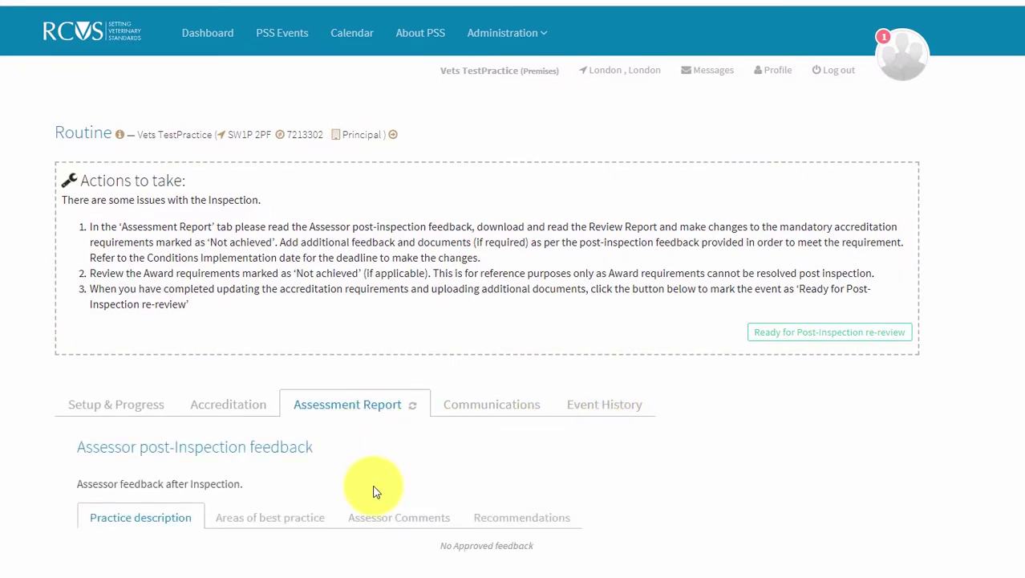
pyautogui.scroll(-3, 373, 491)
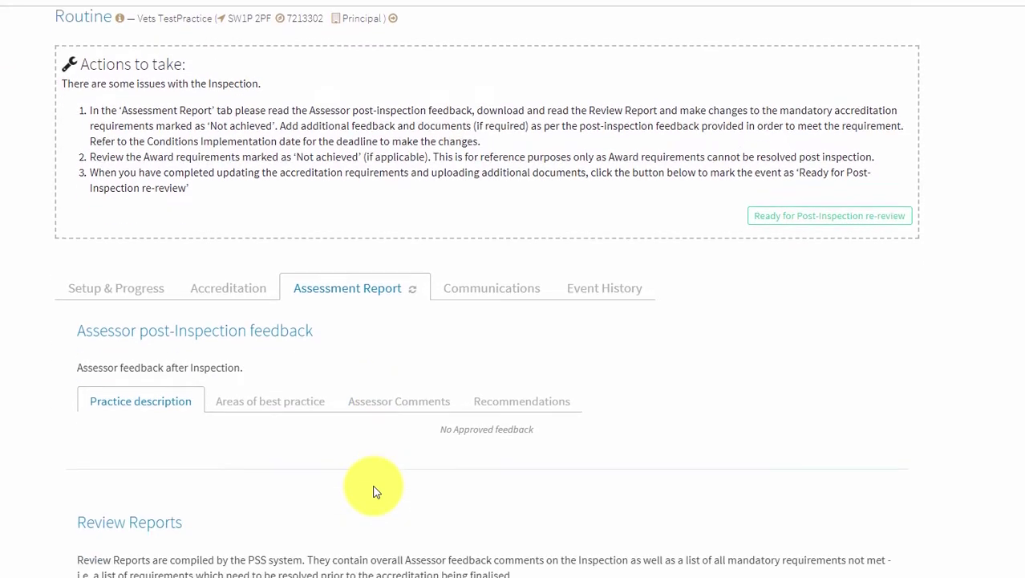
pyautogui.scroll(-3, 373, 491)
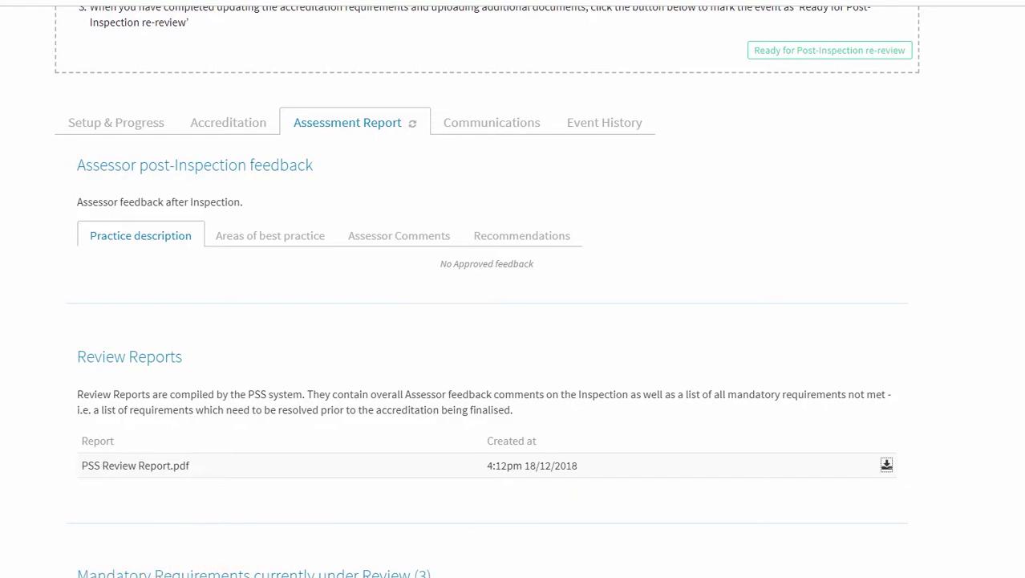
pyautogui.click(64, 575)
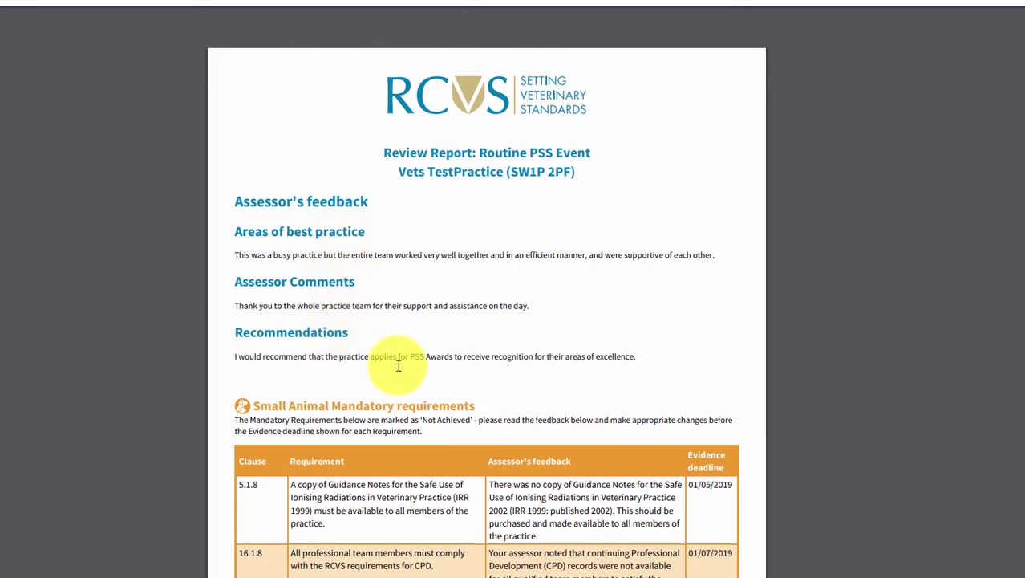
# - Read requirement 16.1.8's feedback in the PSS Review Report, then close the PDF to return to the event
pyautogui.scroll(-3, 429, 431)
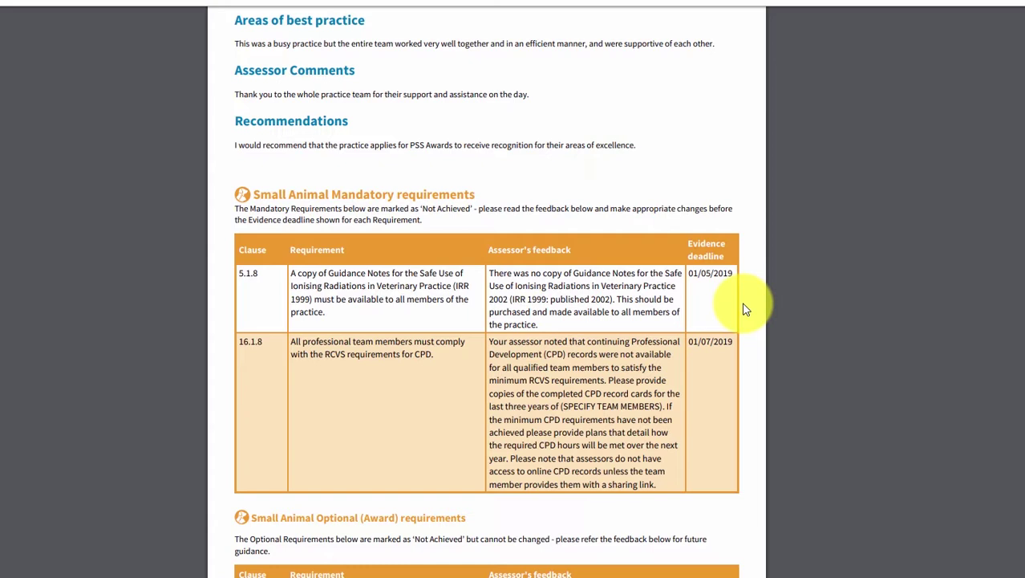
pyautogui.hotkey('ctrl', 'w')
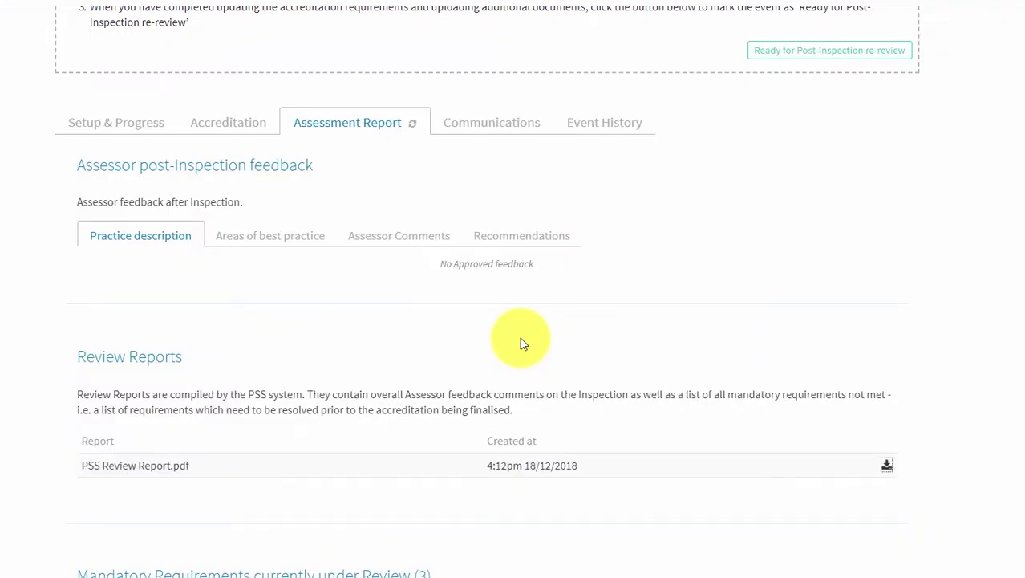
# - Expand Diagnostic Imaging > 5.1 Core Standards Level and read requirement 5.1.8's approved post-inspection feedback
pyautogui.scroll(-3, 521, 343)
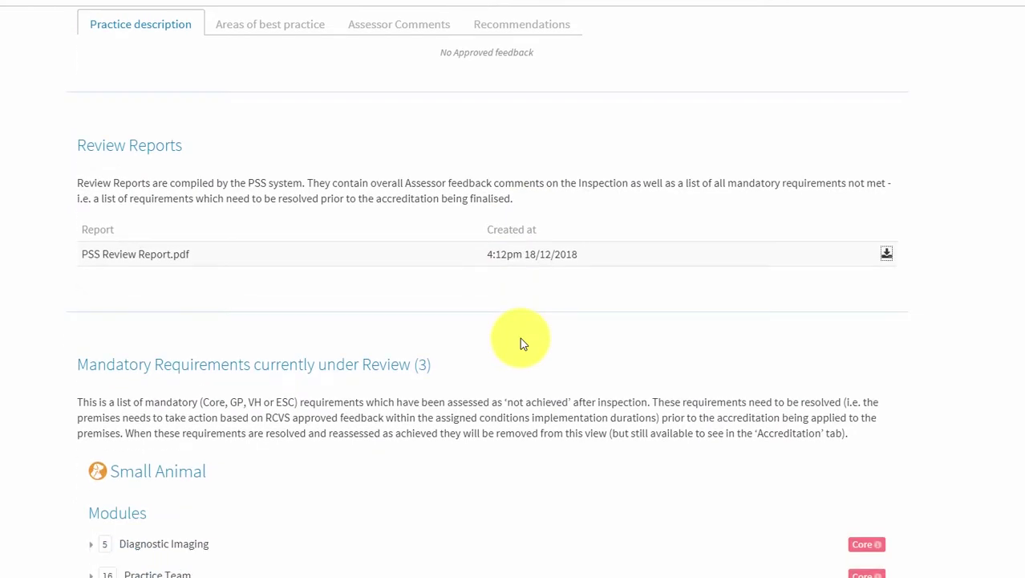
pyautogui.scroll(-1, 520, 343)
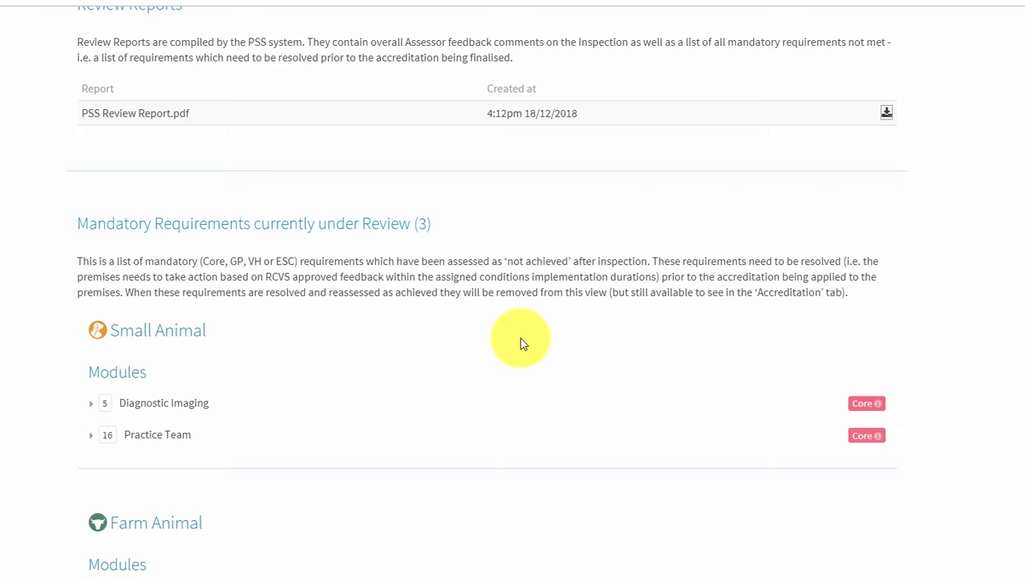
pyautogui.click(155, 408)
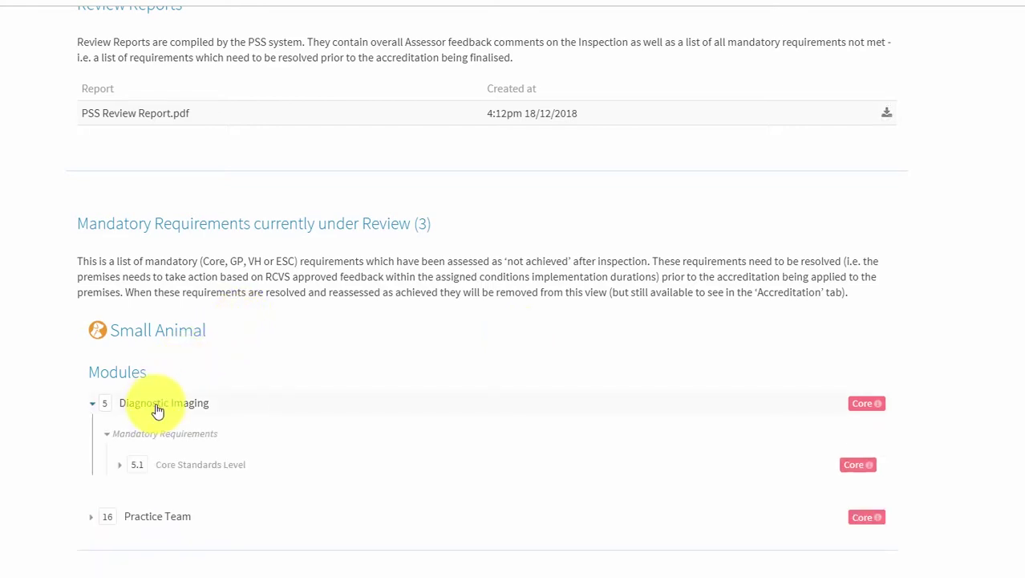
pyautogui.click(196, 472)
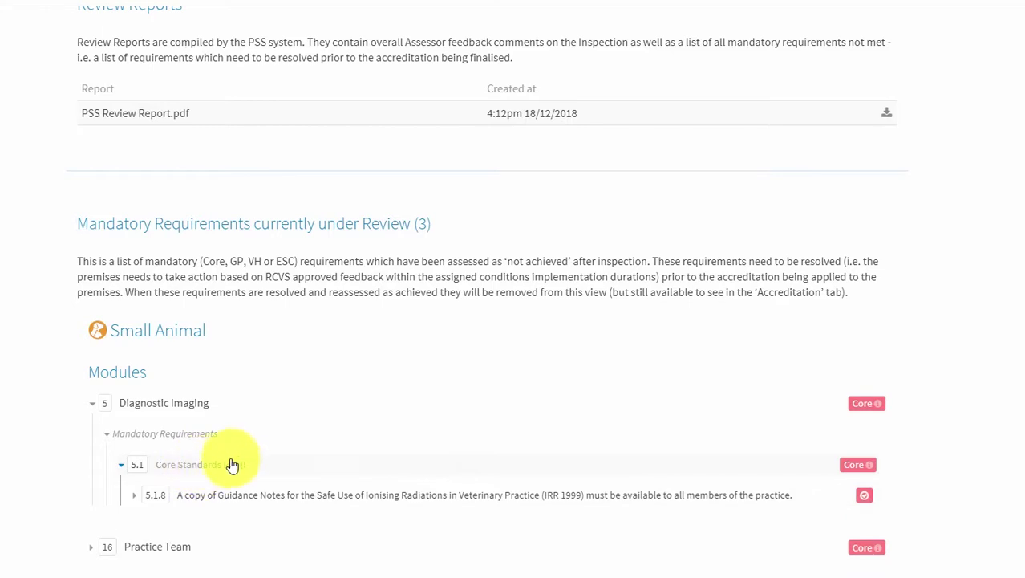
pyautogui.scroll(-2, 225, 465)
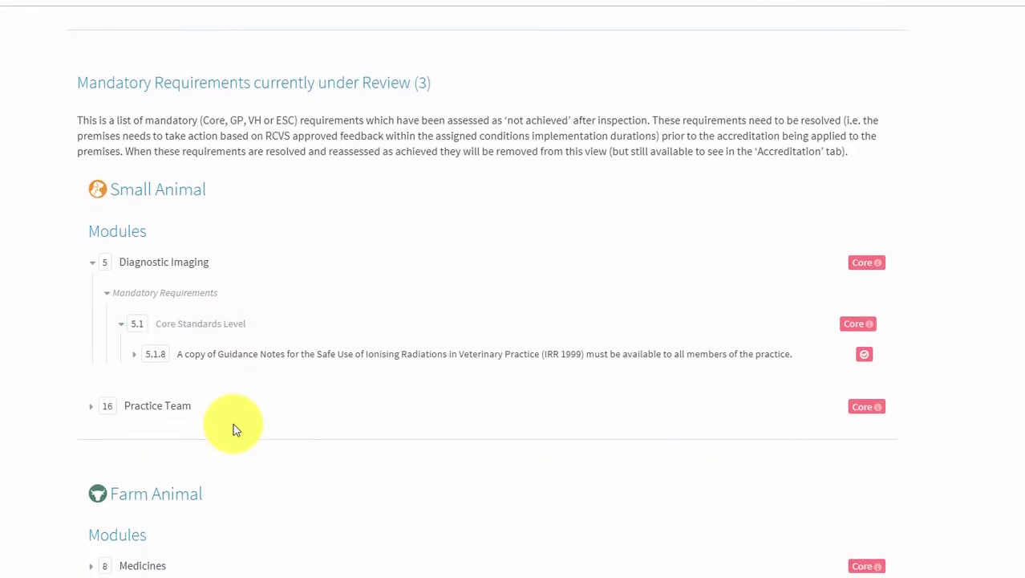
pyautogui.click(228, 363)
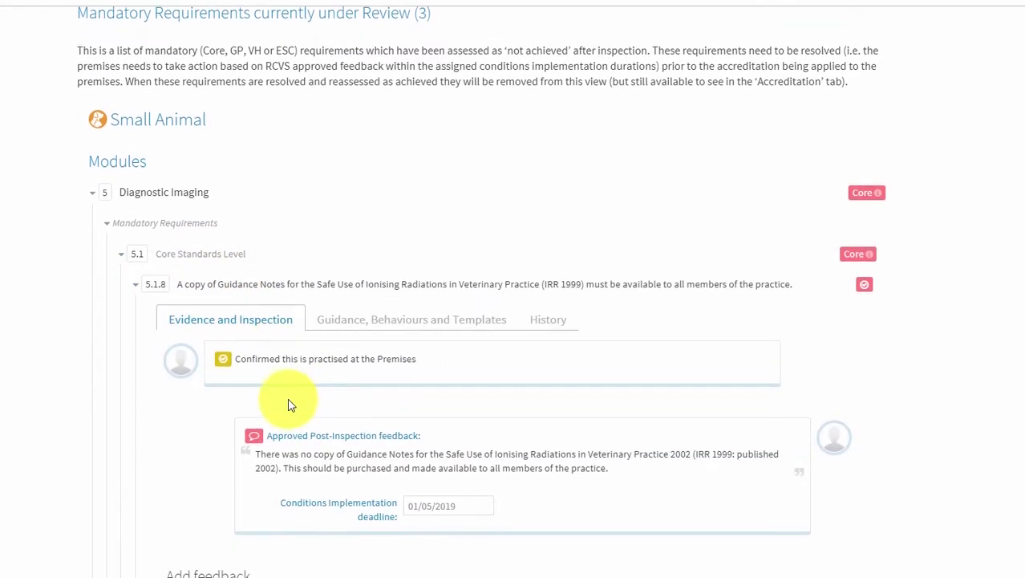
pyautogui.scroll(-2, 290, 406)
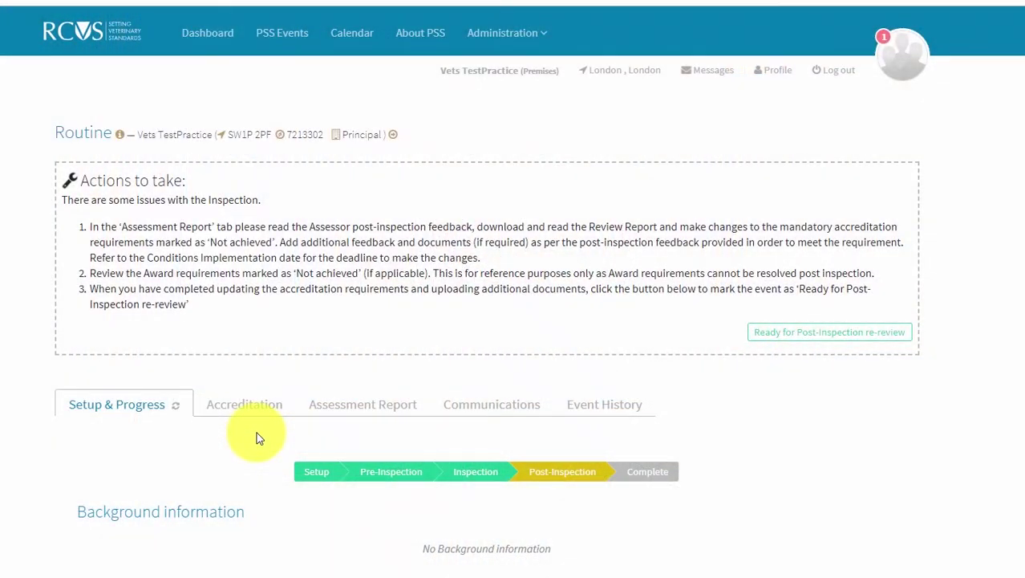
# - Open requirement 16.1.8 under Practice Team > 16.1 Core Standards Level in the Assessment Report
pyautogui.click(340, 408)
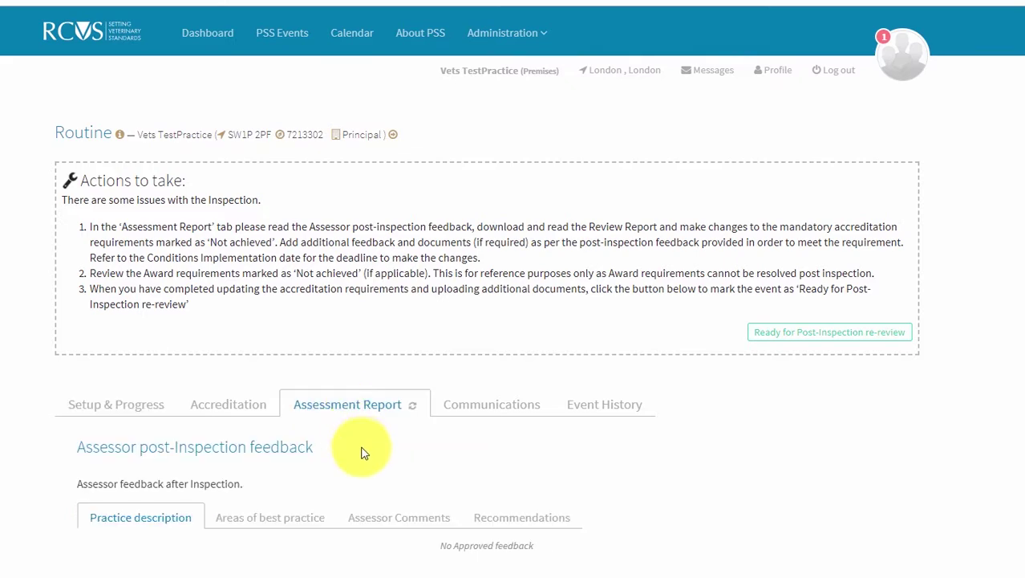
pyautogui.scroll(-4, 361, 453)
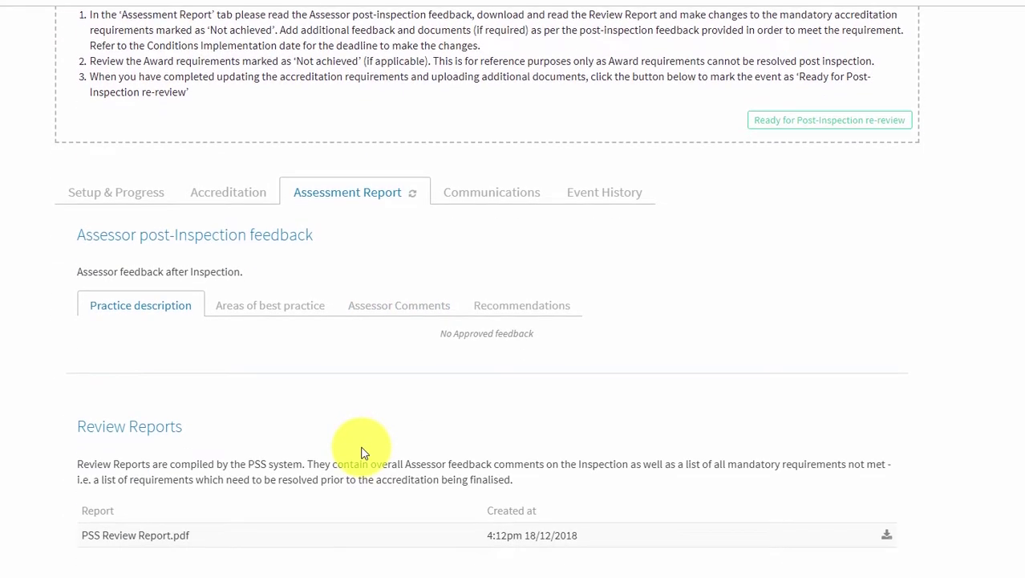
pyautogui.scroll(-3, 361, 454)
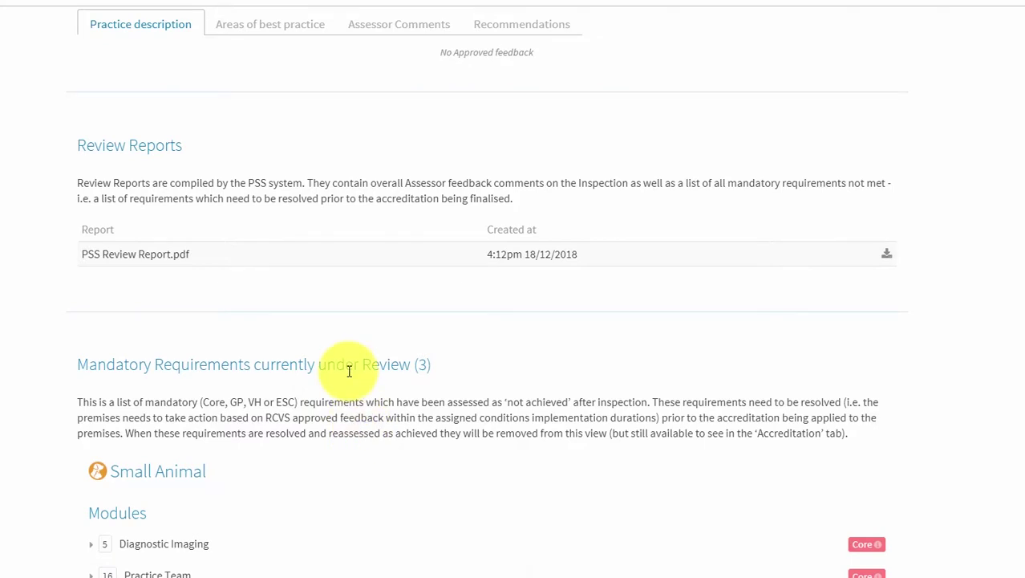
pyautogui.scroll(-3, 361, 453)
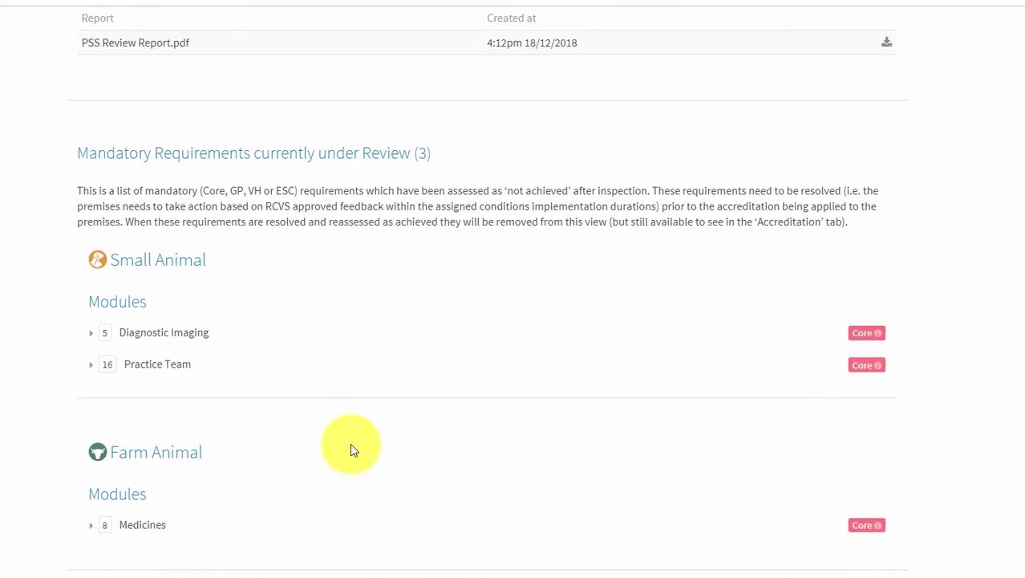
pyautogui.click(172, 372)
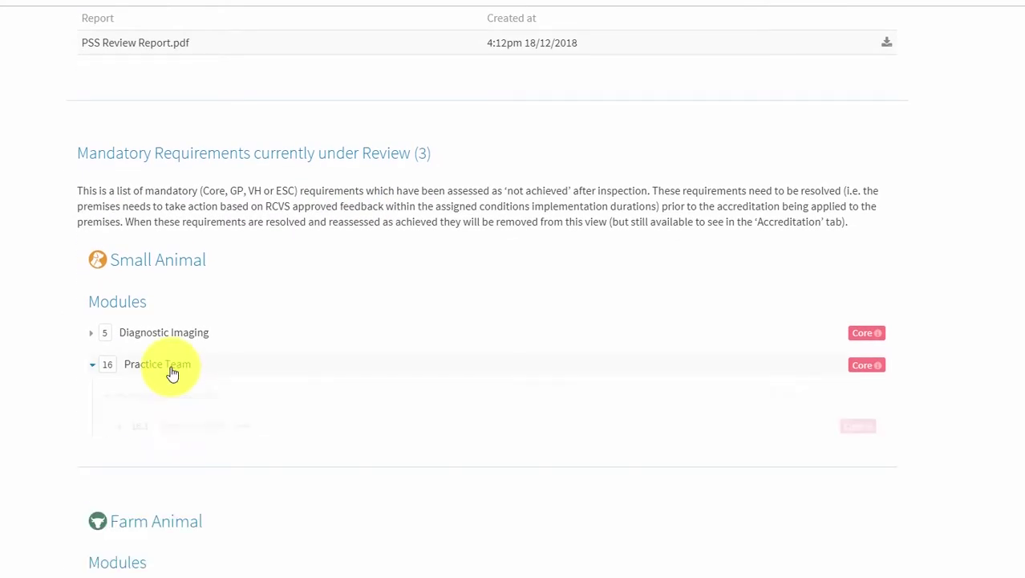
pyautogui.scroll(-1, 215, 386)
pyautogui.click(205, 358)
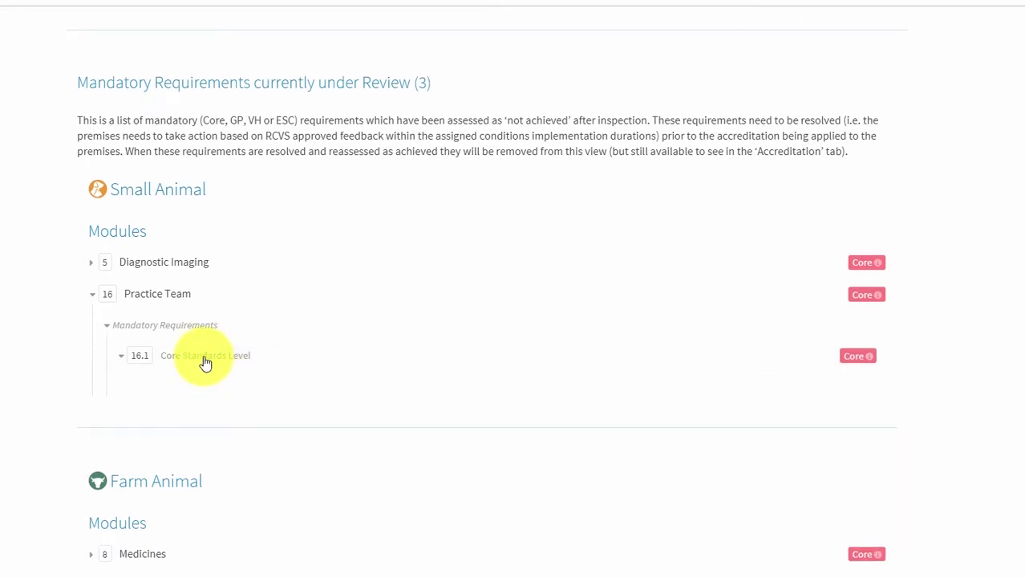
pyautogui.scroll(-1, 240, 374)
pyautogui.click(264, 317)
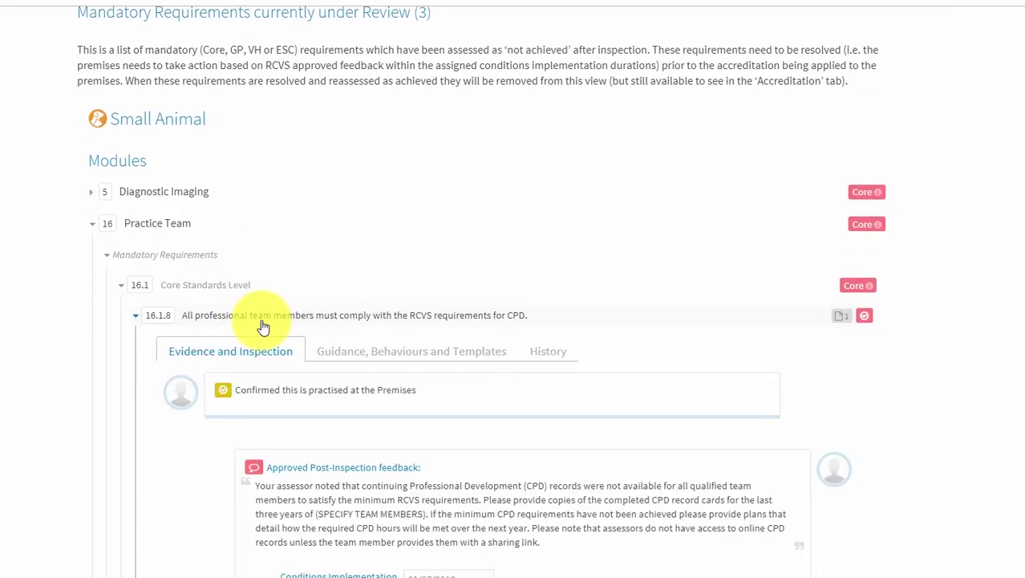
# - Attach CPD-Record Cards-all-qualified.pdf to requirement 16.1.8's files as CPD evidence
pyautogui.scroll(-4, 293, 330)
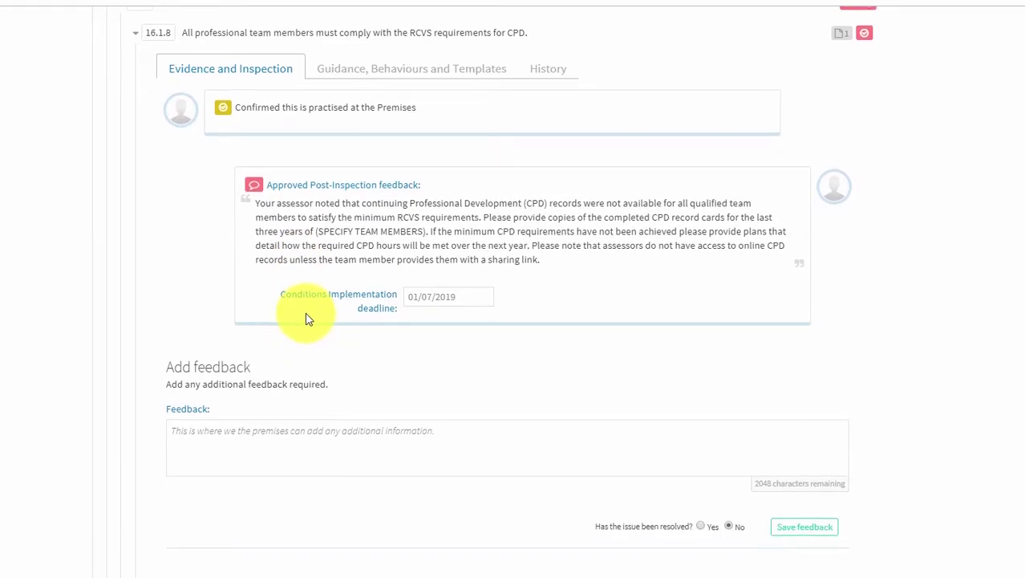
pyautogui.scroll(-3, 304, 319)
pyautogui.scroll(-1, 305, 318)
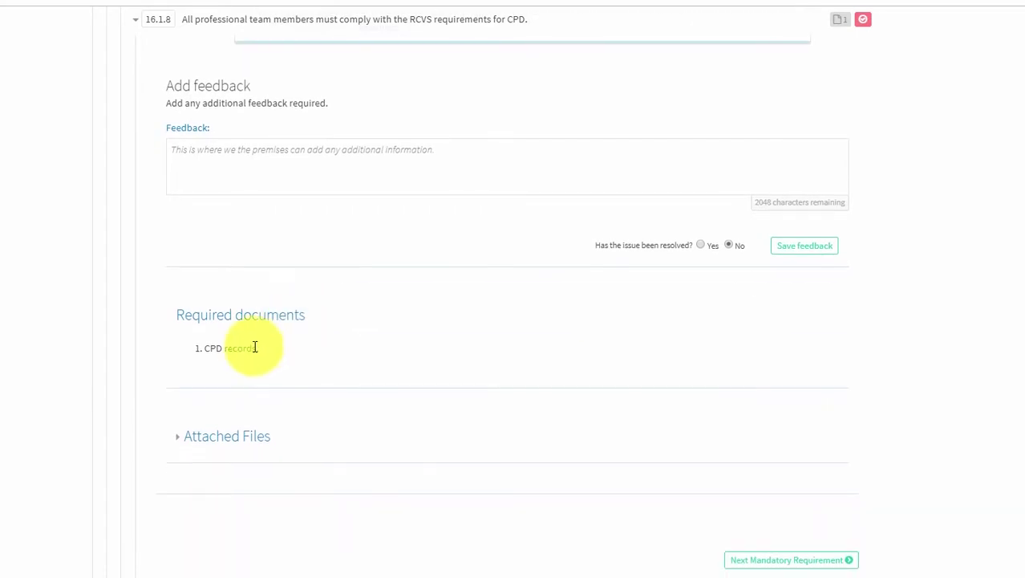
pyautogui.click(244, 440)
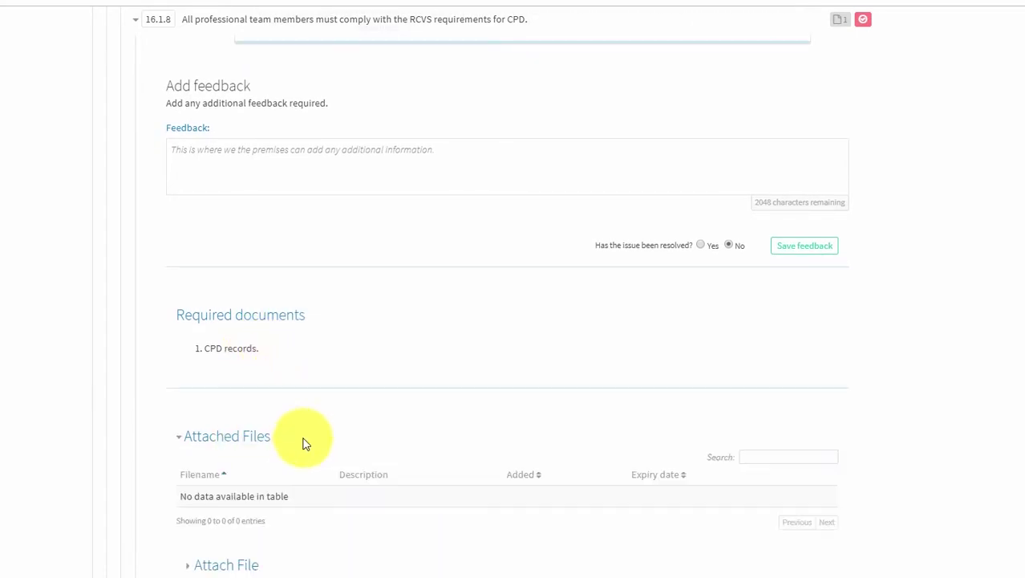
pyautogui.scroll(-3, 308, 440)
pyautogui.scroll(-1, 351, 433)
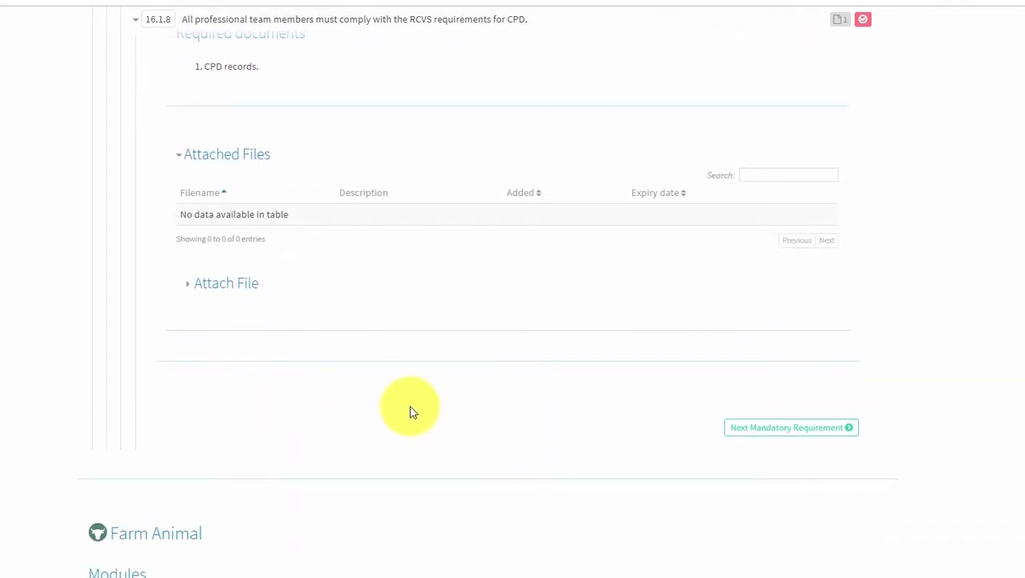
pyautogui.click(220, 281)
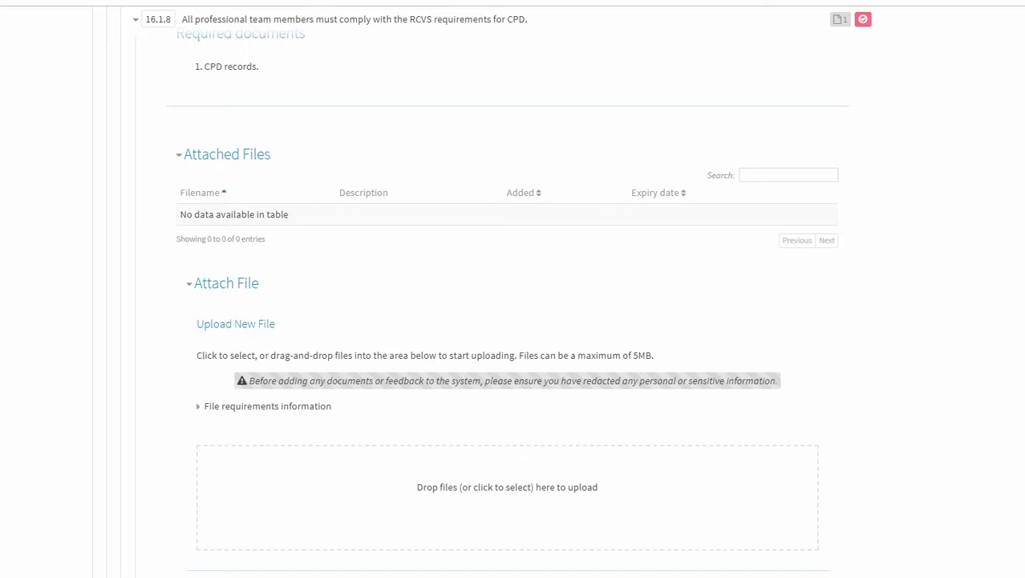
pyautogui.moveTo(1024, 554); pyautogui.dragTo(649, 515)
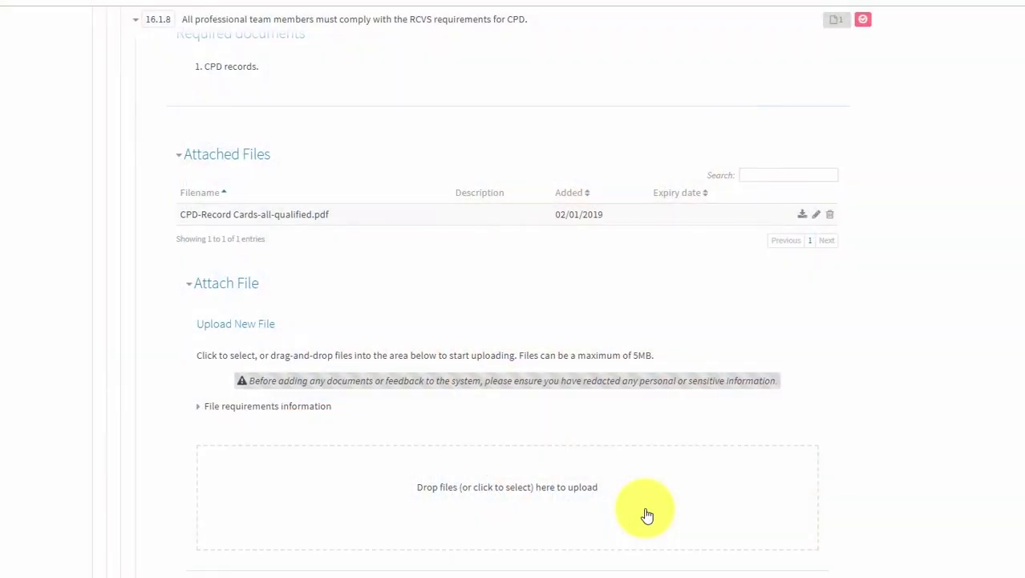
pyautogui.scroll(5, 647, 515)
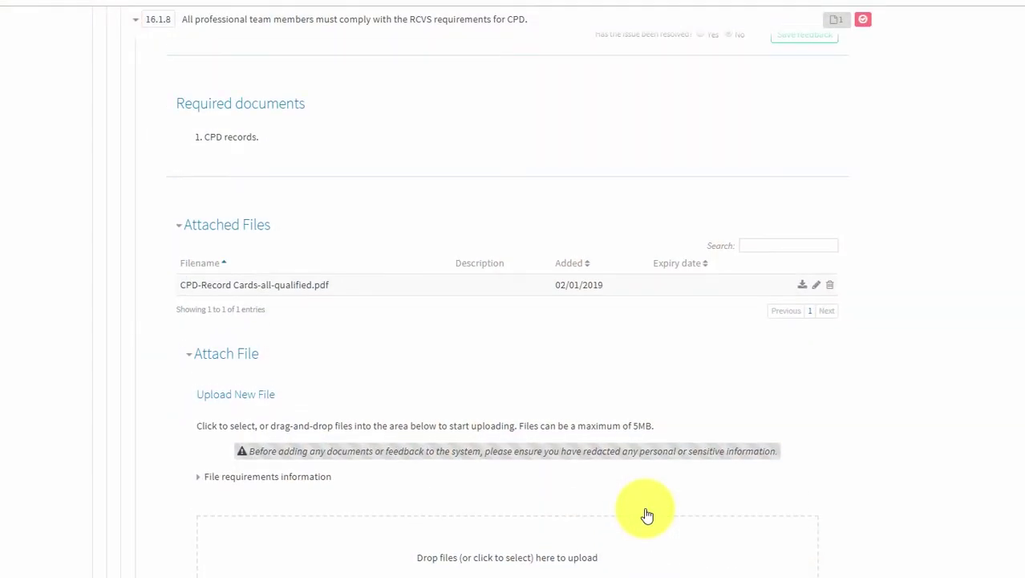
# - Save feedback 'The attached evidence shows..' on requirement 16.1.8 with the issue marked resolved
pyautogui.scroll(5, 646, 513)
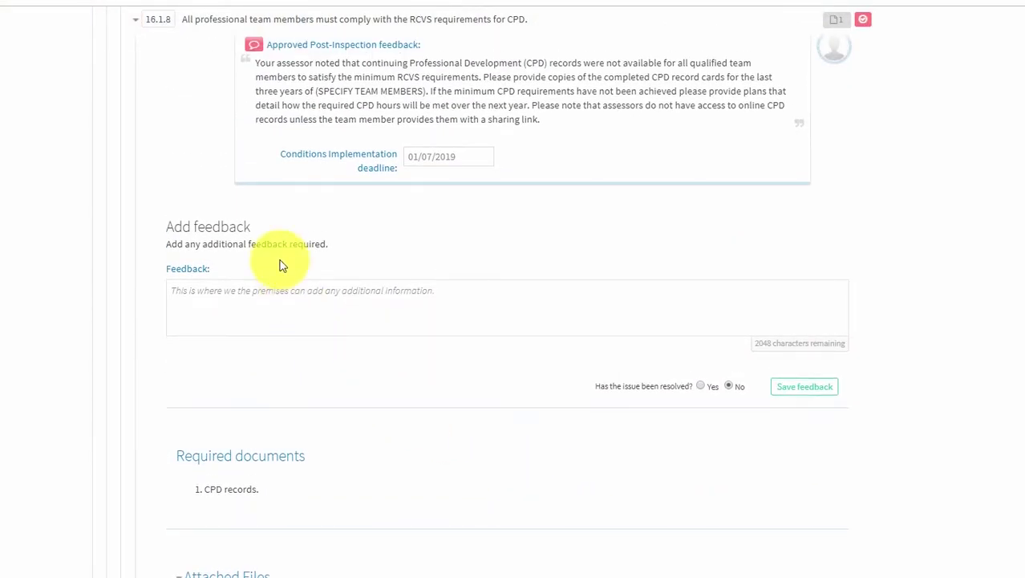
pyautogui.click(278, 296)
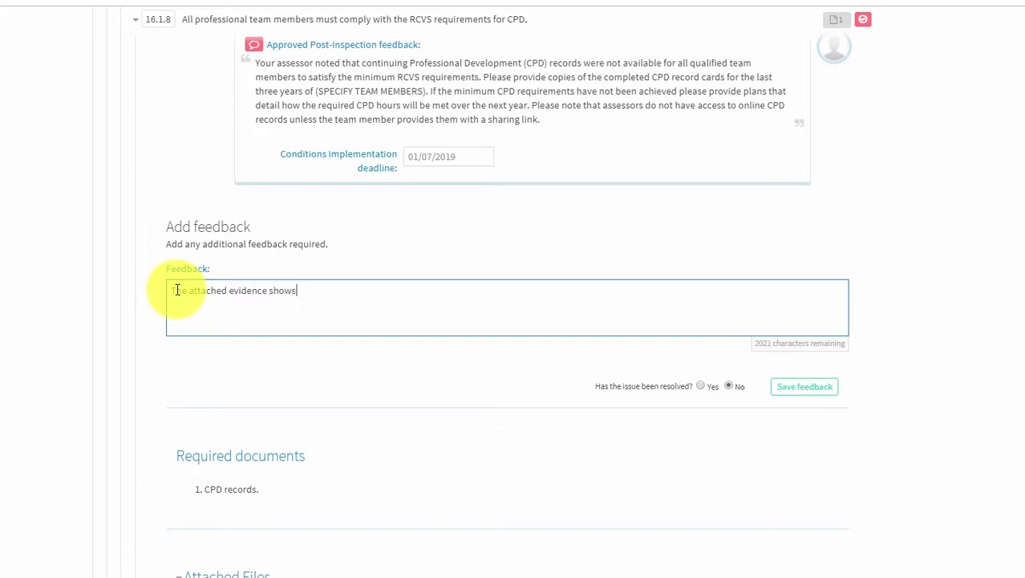
pyautogui.write('..')
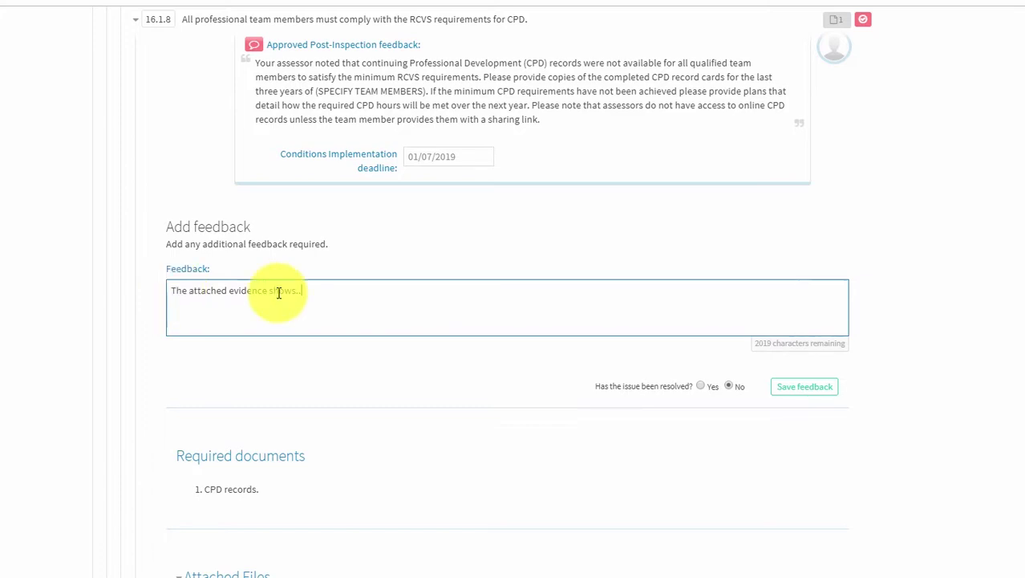
pyautogui.click(706, 388)
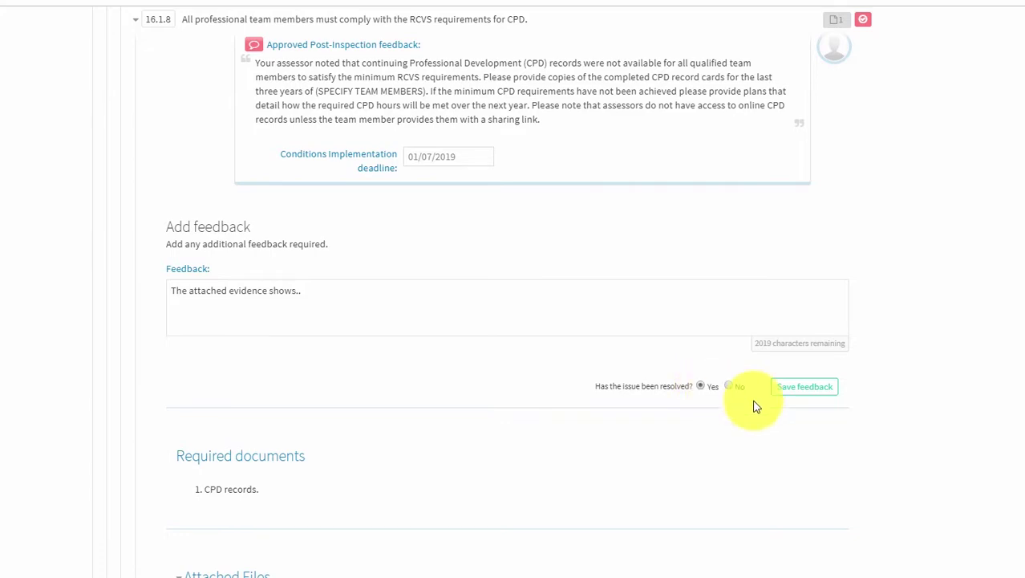
pyautogui.click(809, 392)
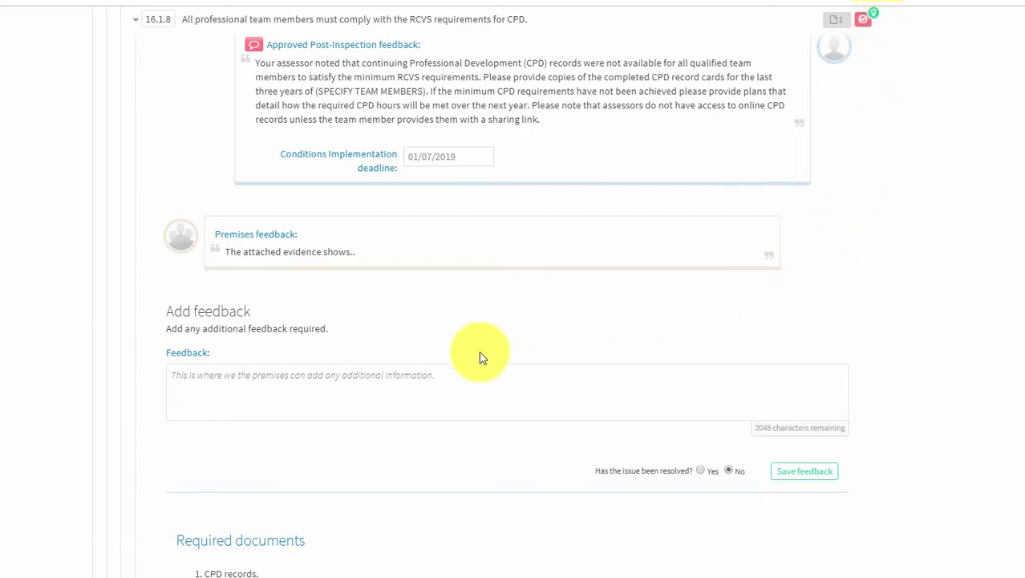
# - Save a second resolved feedback entry, 'I confirm that..', on requirement 16.1.8 and return to the top
pyautogui.click(351, 375)
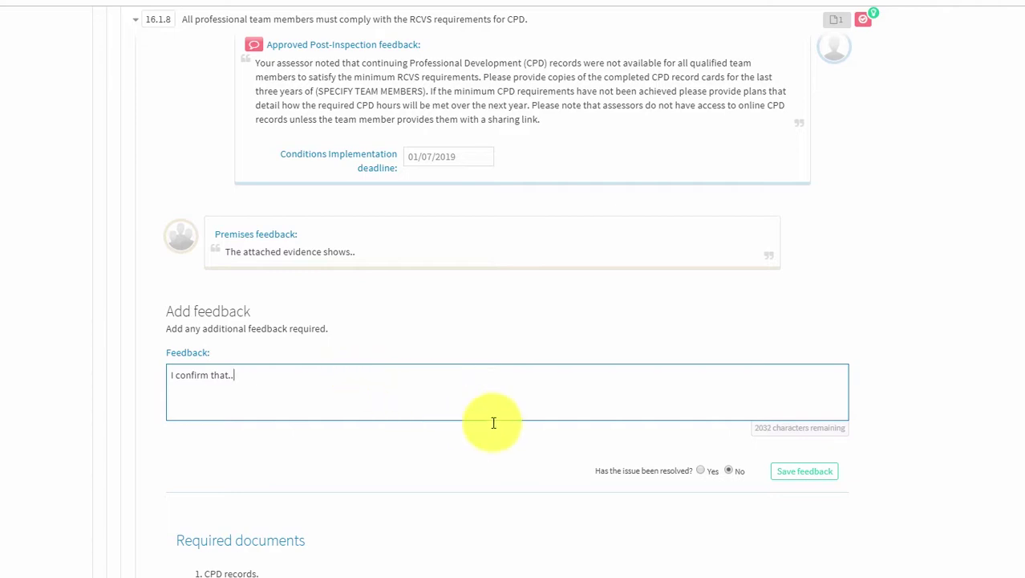
pyautogui.click(700, 471)
pyautogui.click(780, 471)
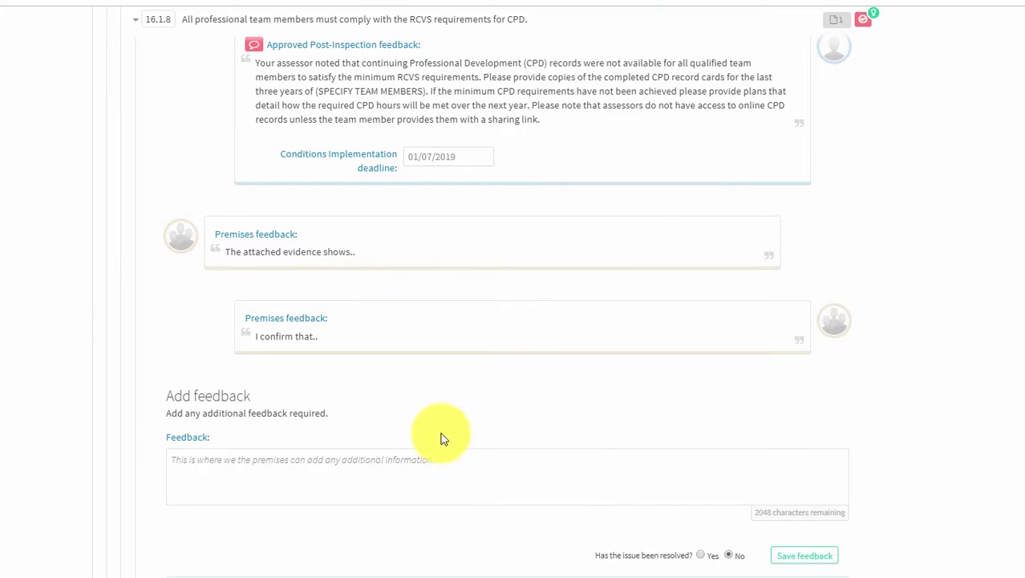
pyautogui.scroll(5, 439, 434)
pyautogui.scroll(8, 685, 433)
pyautogui.scroll(4, 702, 432)
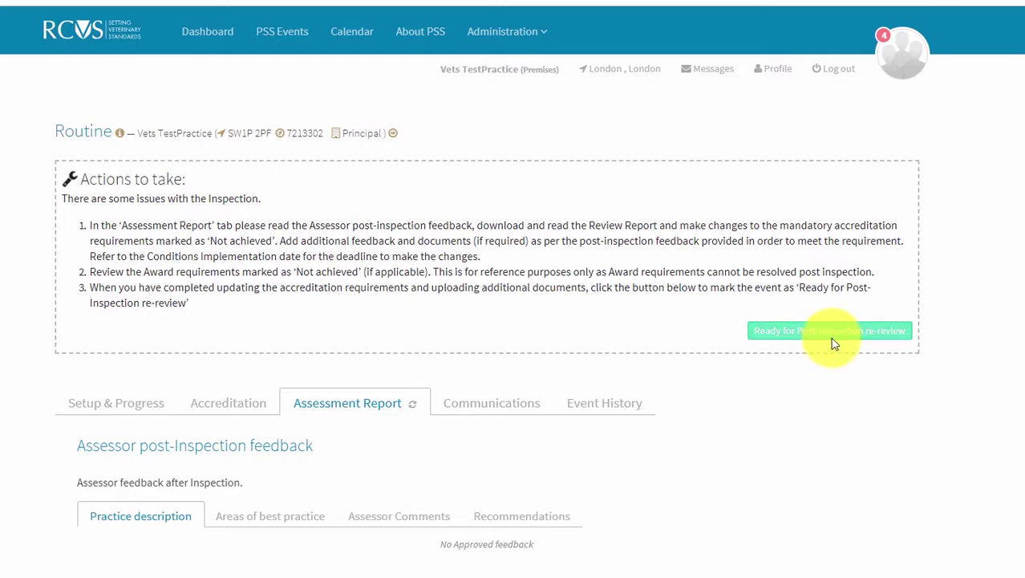
# - Mark the event Ready for Post-Inspection re-review from the Actions box
pyautogui.click(830, 332)
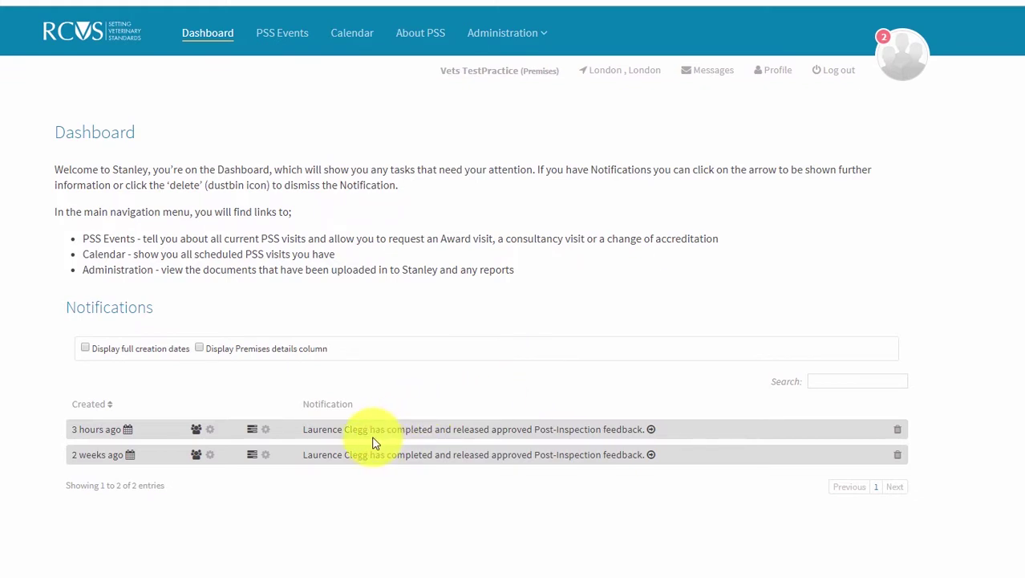
# - Reopen the Routine event from the latest notification and scroll its Assessment Report to requirements under review
pyautogui.click(652, 431)
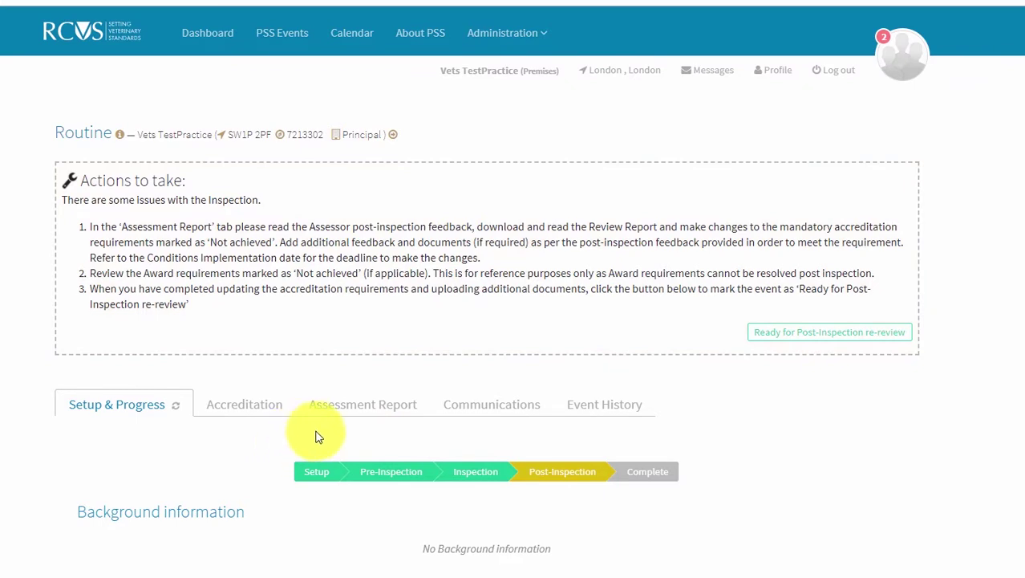
pyautogui.click(354, 414)
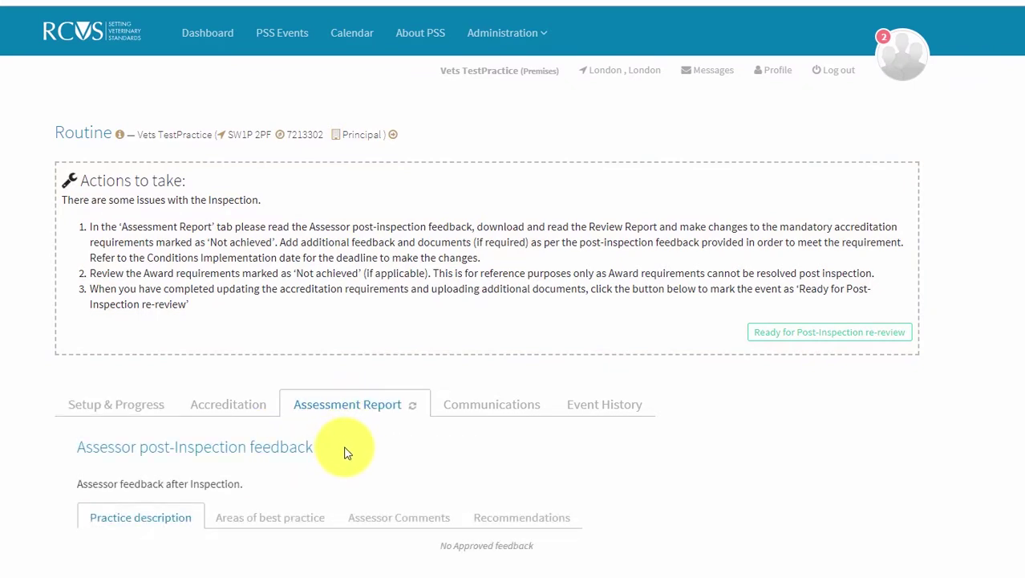
pyautogui.scroll(-3, 345, 454)
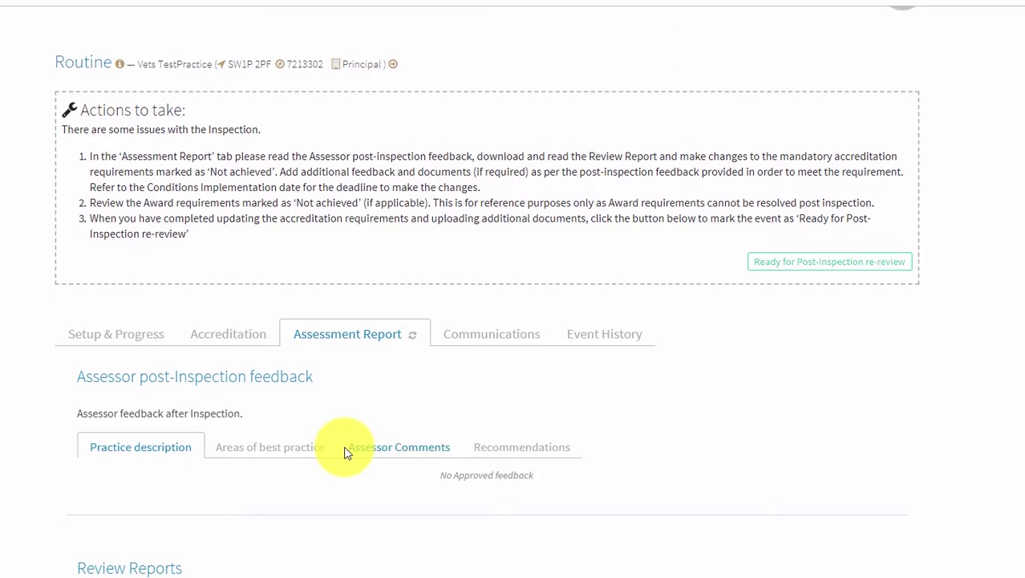
pyautogui.scroll(-2, 345, 453)
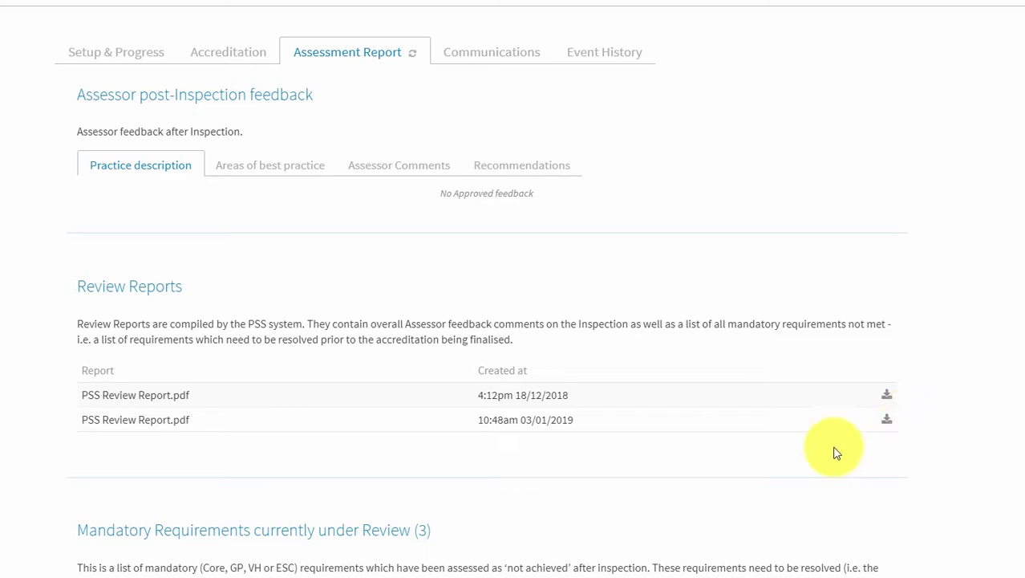
pyautogui.scroll(-2, 474, 492)
pyautogui.scroll(-3, 475, 491)
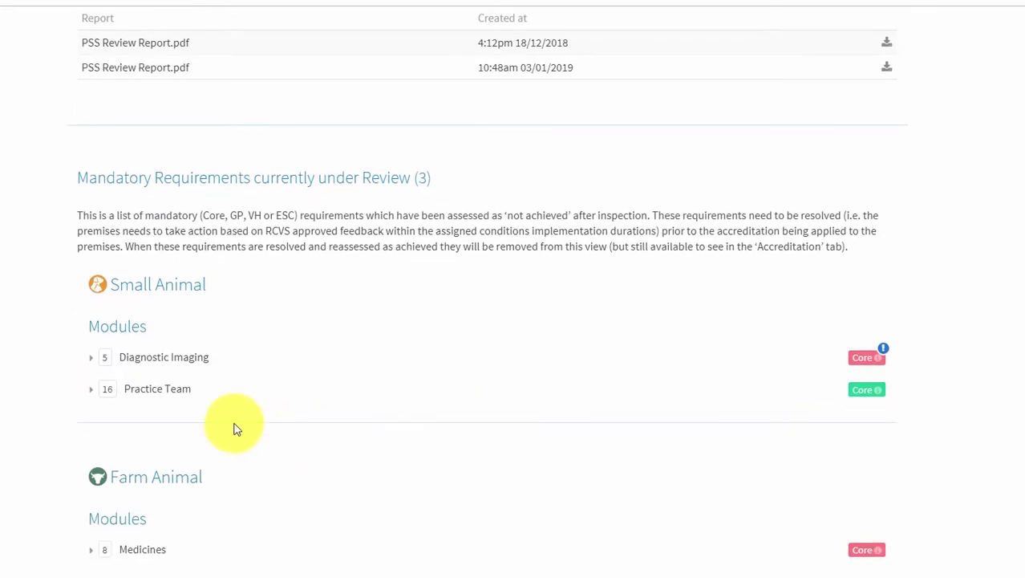
# - Check requirement 16.1.8 under Practice Team > 16.1, then expand Medicines > 8.1 Core Standards Level
pyautogui.click(134, 391)
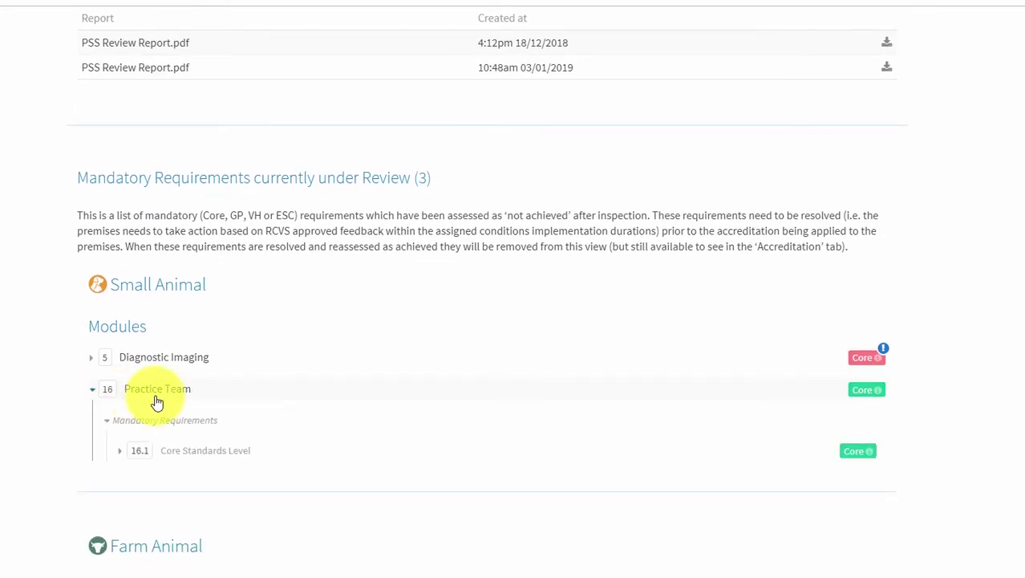
pyautogui.click(202, 462)
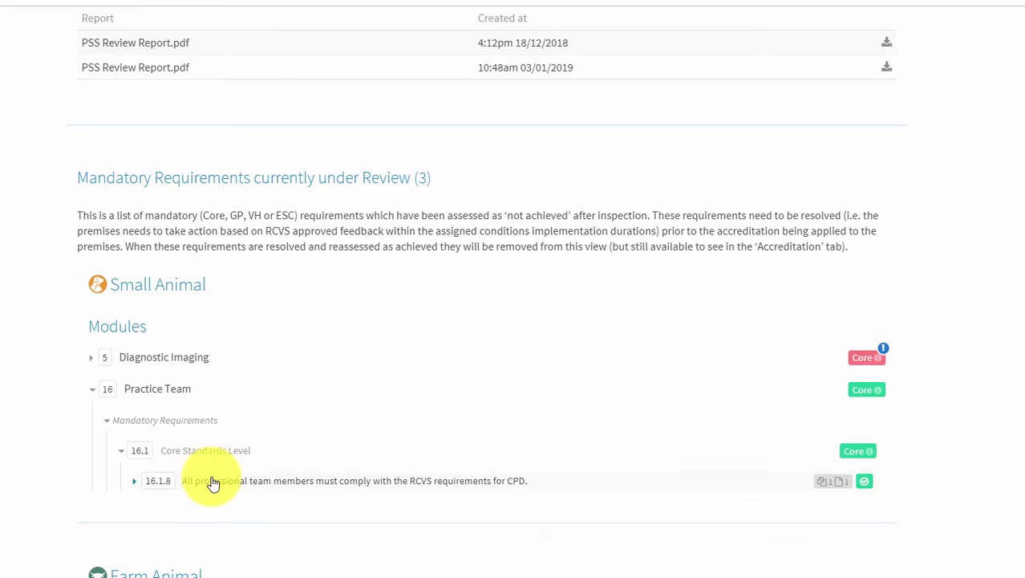
pyautogui.click(212, 483)
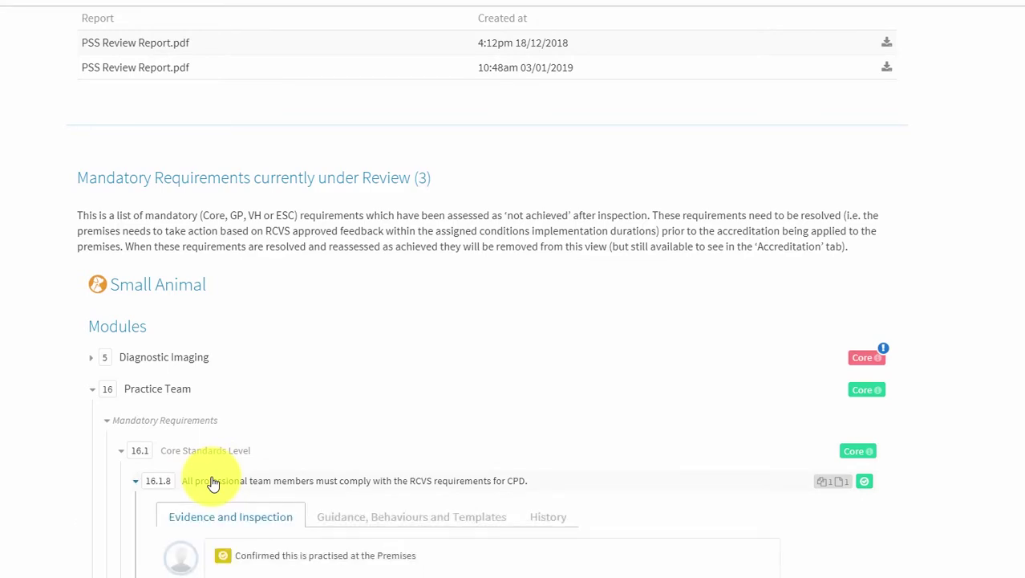
pyautogui.scroll(-1, 215, 483)
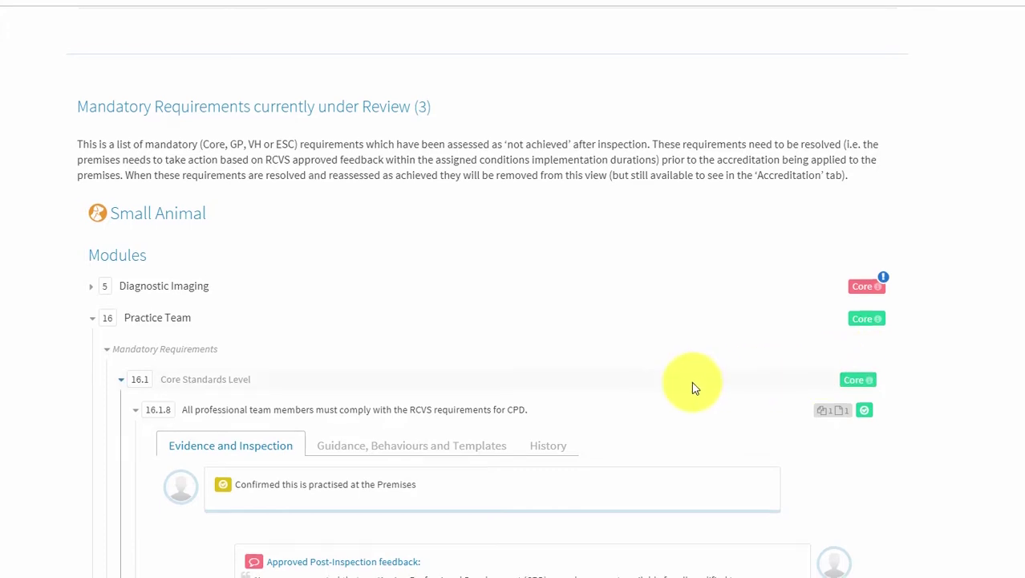
pyautogui.scroll(-2, 692, 387)
pyautogui.scroll(-3, 695, 388)
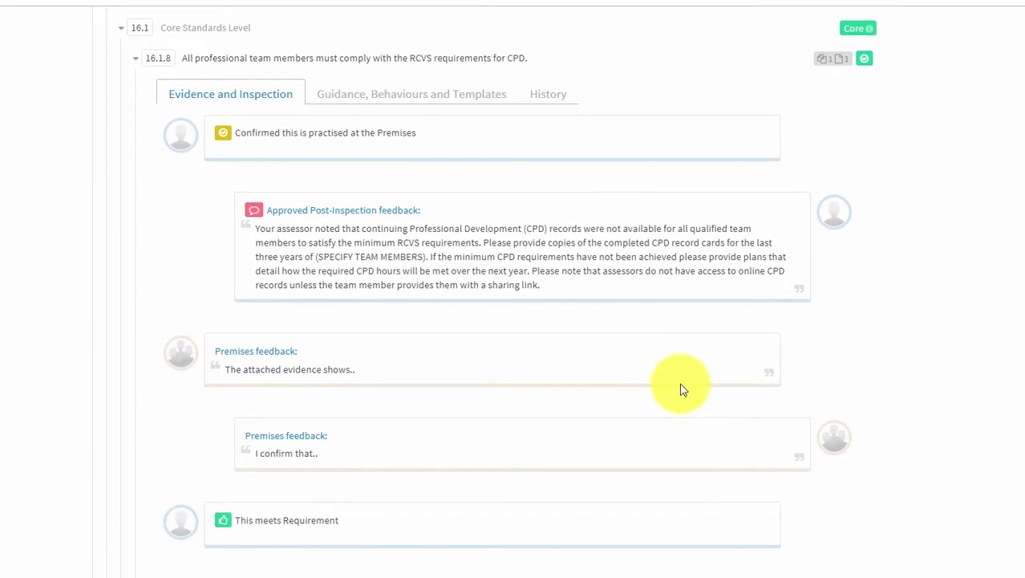
pyautogui.scroll(-7, 628, 389)
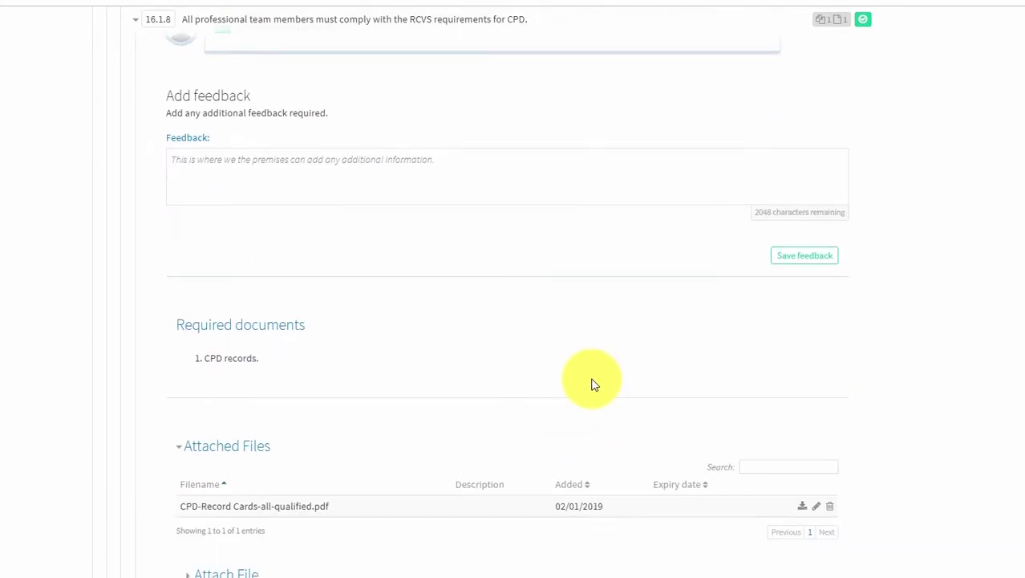
pyautogui.scroll(-3, 592, 385)
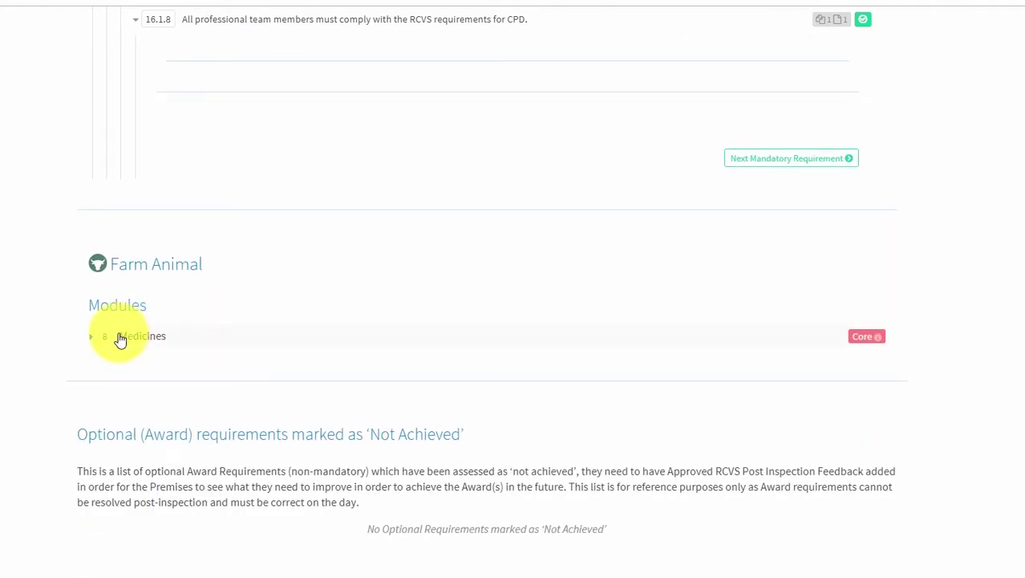
pyautogui.click(121, 339)
pyautogui.click(161, 399)
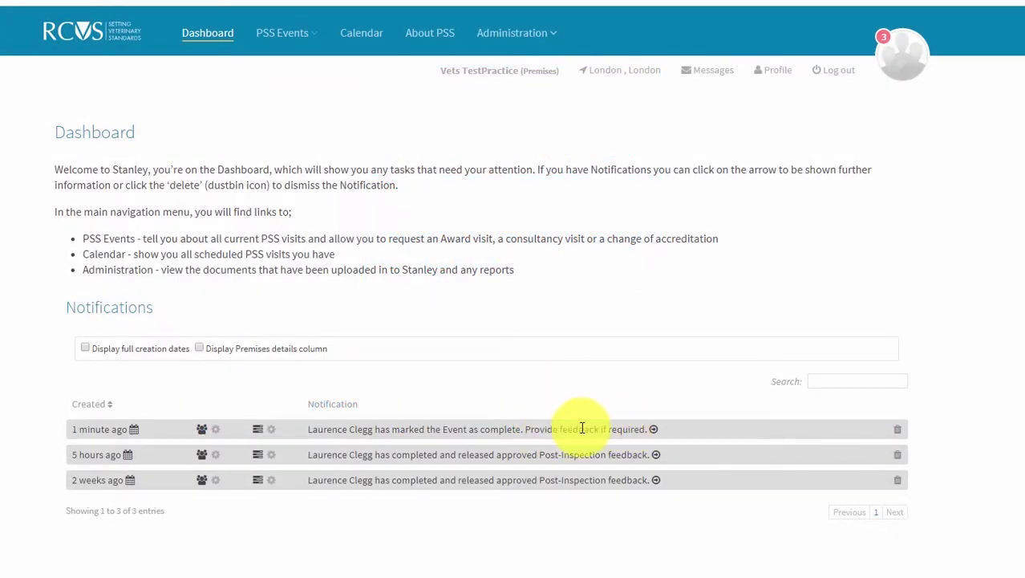
# - Open the Routine event from the 'marked the Event as complete' Dashboard notification
pyautogui.click(654, 432)
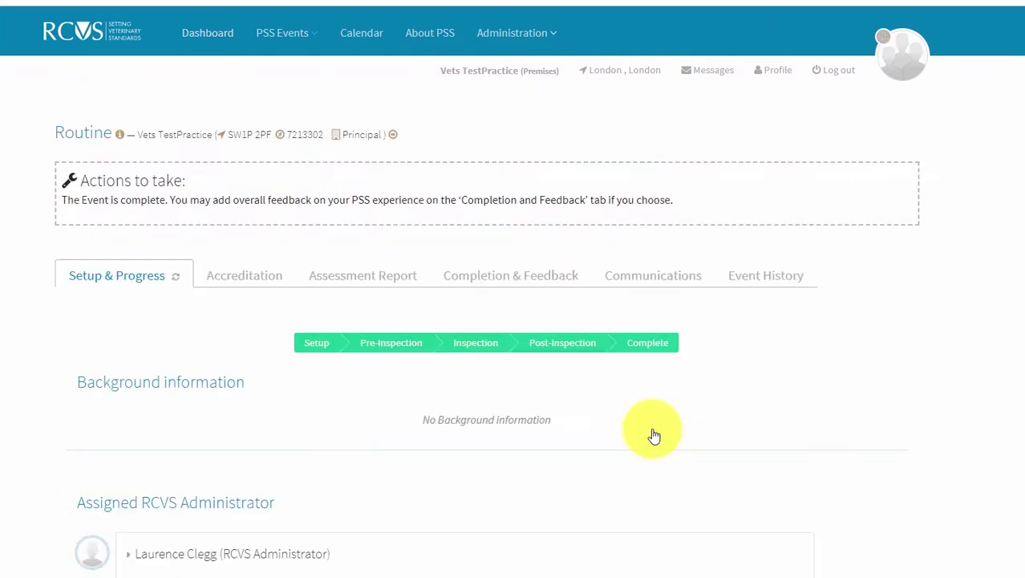